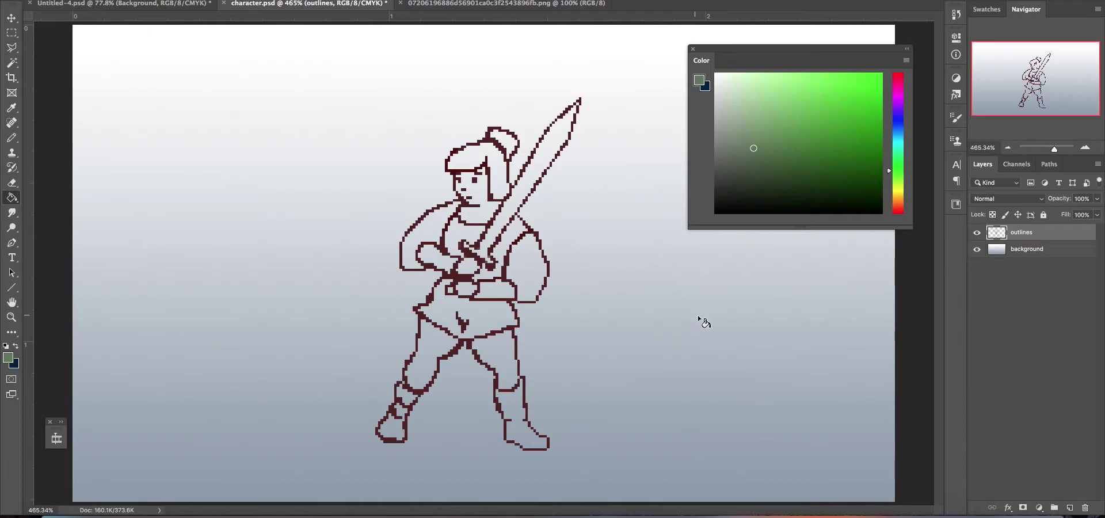
# - Duplicate the outlines layer as "outlines copy" within character.psd
pyautogui.rightClick(1021, 233)
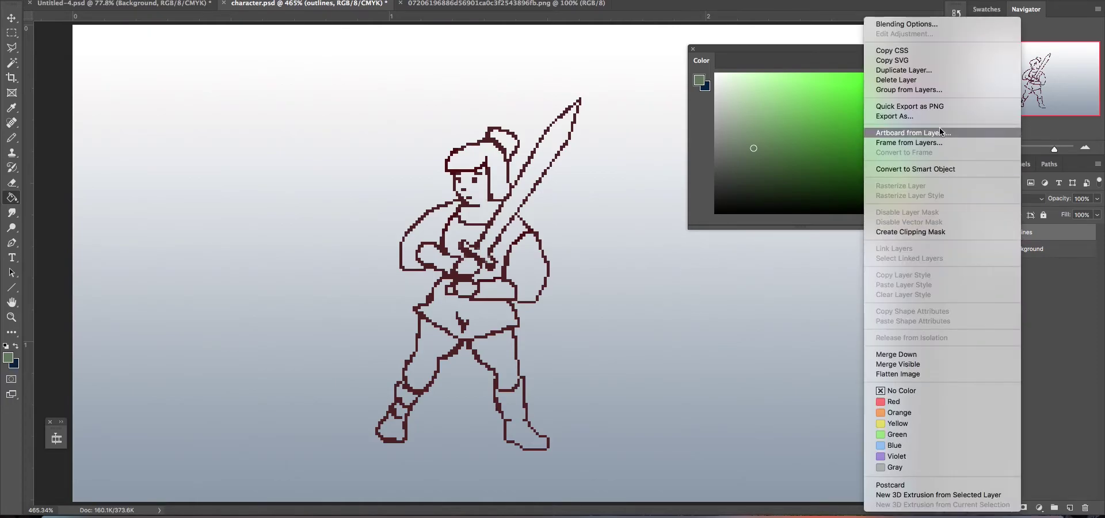
pyautogui.click(923, 70)
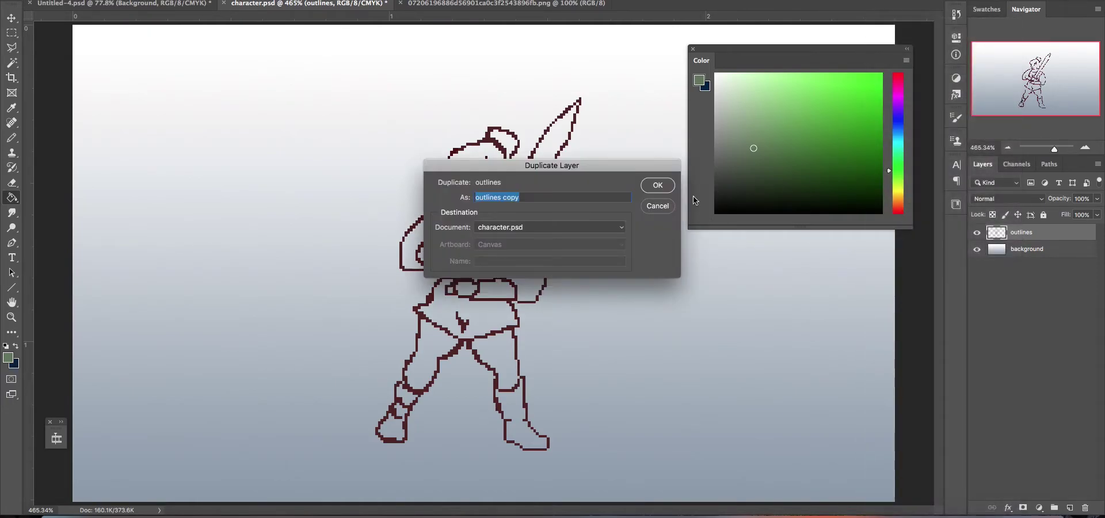
pyautogui.click(657, 185)
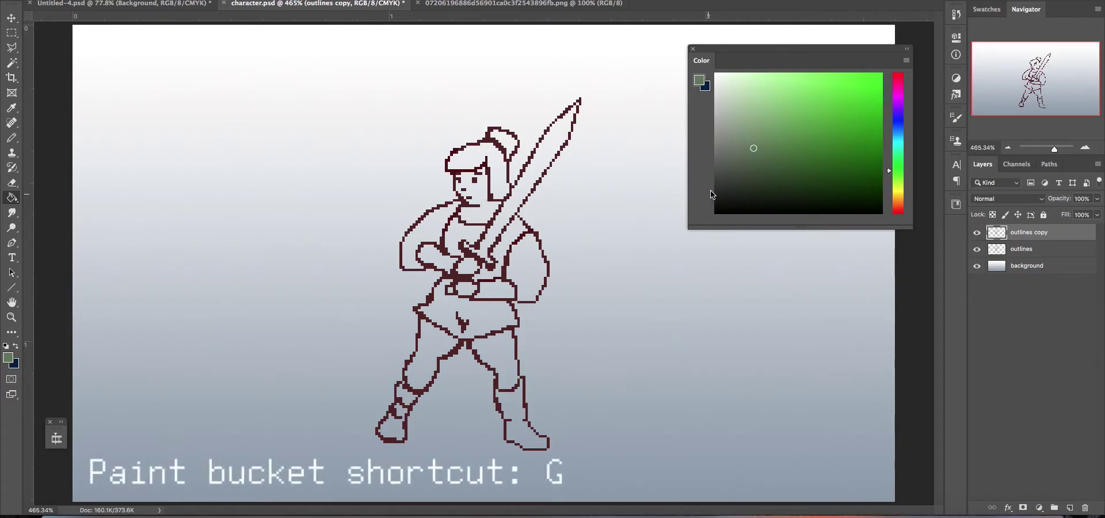
# - On the original outlines layer, fill both trouser legs with a pale grey-green
pyautogui.click(998, 249)
pyautogui.click(746, 128)
pyautogui.click(738, 124)
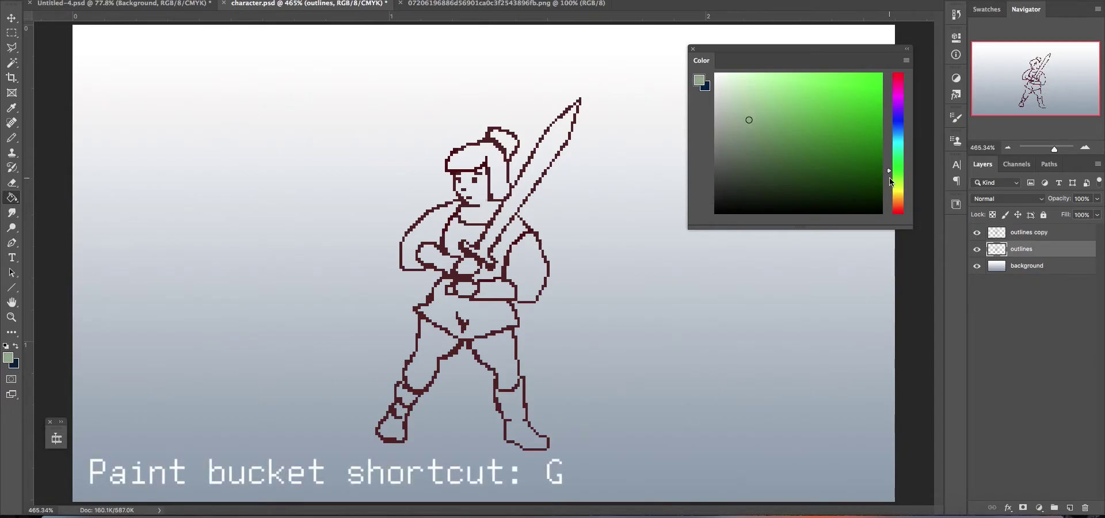
pyautogui.click(494, 357)
pyautogui.click(428, 359)
# - Fill the character's tunic with a muted dark teal
pyautogui.click(897, 140)
pyautogui.click(767, 153)
pyautogui.click(499, 315)
# - Fill both puffed sleeves with a muted grey-beige
pyautogui.moveTo(895, 195); pyautogui.dragTo(890, 195)
pyautogui.click(748, 141)
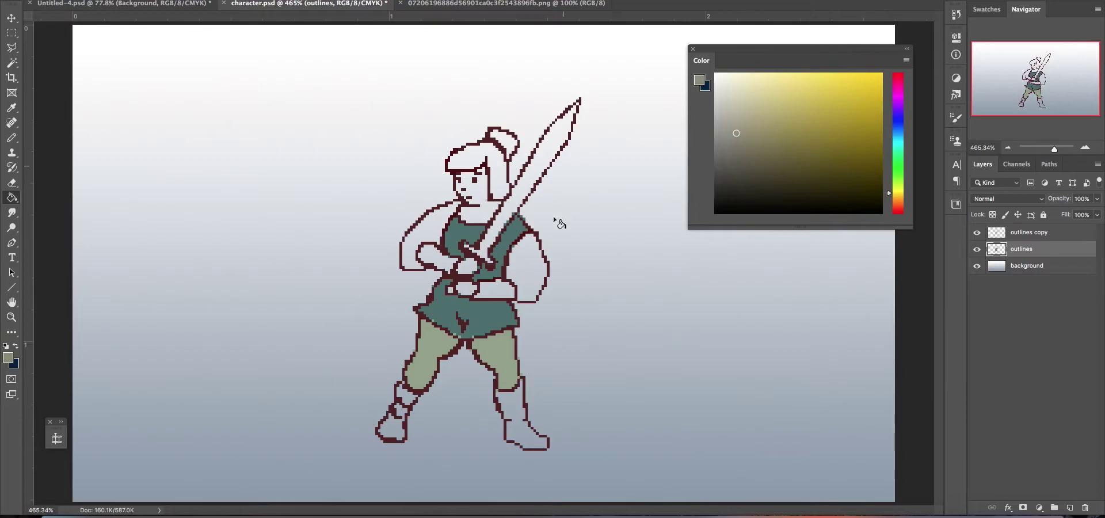
pyautogui.click(534, 273)
pyautogui.click(433, 234)
# - Choose a muted medium brown and fill both forearm guards with it
pyautogui.click(896, 201)
pyautogui.moveTo(756, 153); pyautogui.dragTo(774, 156)
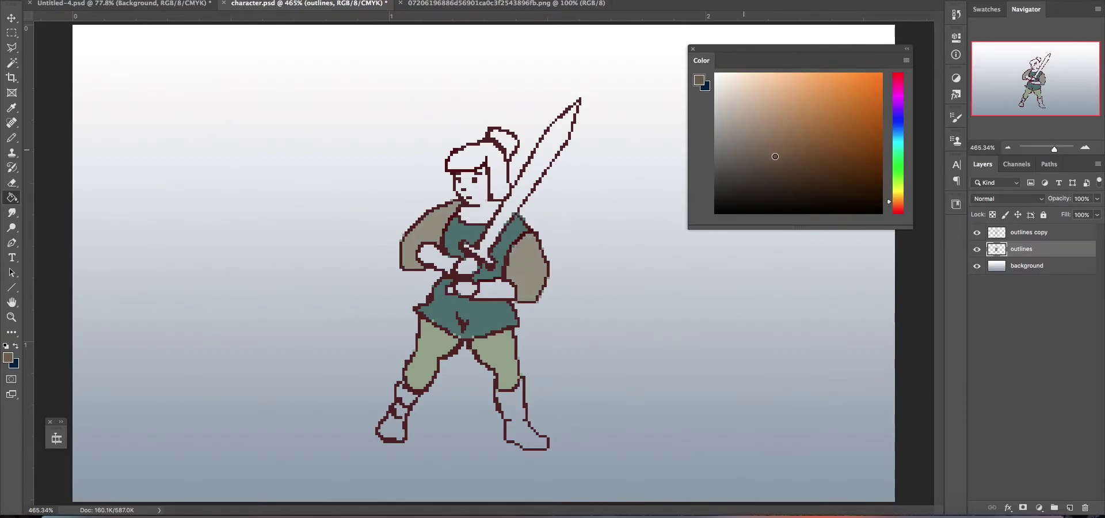
pyautogui.moveTo(890, 205); pyautogui.dragTo(890, 201)
pyautogui.click(773, 149)
pyautogui.click(495, 292)
pyautogui.click(432, 256)
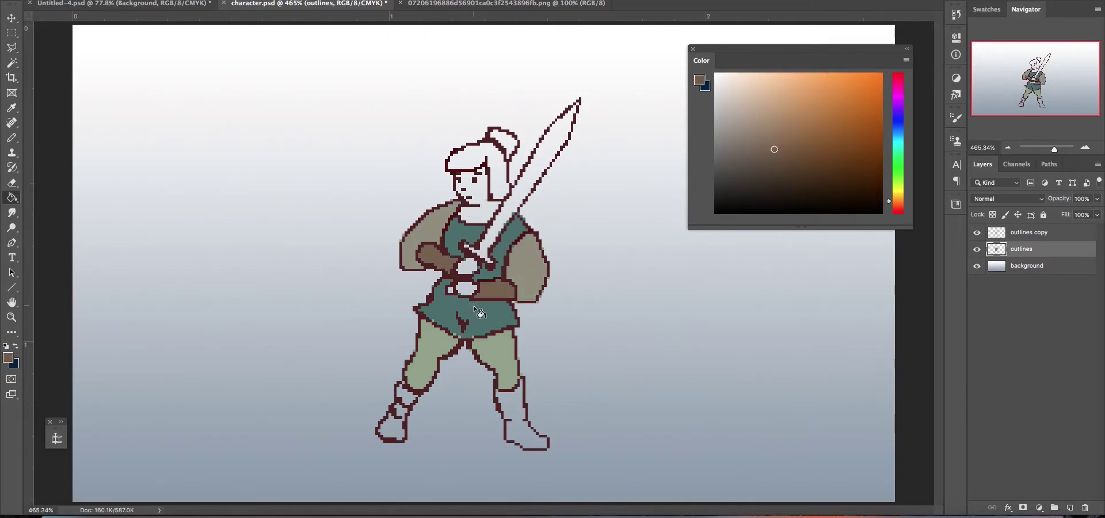
# - Fill all sections of both boots with the same brown as the forearm guards
pyautogui.click(518, 415)
pyautogui.click(410, 397)
pyautogui.click(394, 418)
pyautogui.click(399, 437)
# - Fill the bun and the rest of the hair with a bright orange-red
pyautogui.click(893, 192)
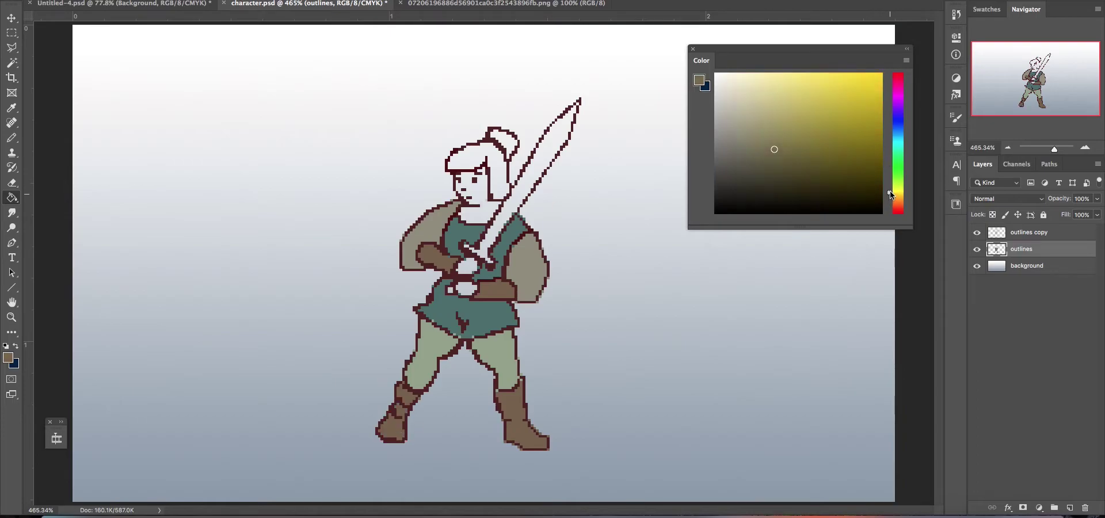
pyautogui.click(893, 211)
pyautogui.click(809, 91)
pyautogui.click(505, 140)
pyautogui.click(498, 179)
# - Mix a soft peach-brown skin tone and fill the face and both hands with it
pyautogui.click(777, 121)
pyautogui.click(756, 101)
pyautogui.click(892, 201)
pyautogui.click(766, 111)
pyautogui.click(890, 206)
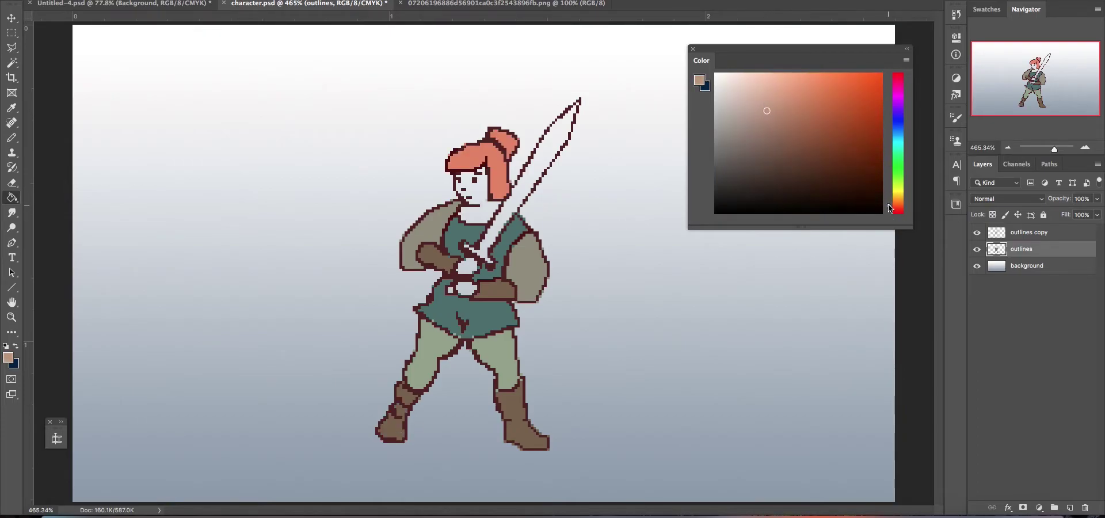
pyautogui.click(471, 190)
pyautogui.click(466, 267)
pyautogui.click(464, 288)
# - Fill the sword blade with a light periwinkle blue and add a new layer directly above the coloured outlines layer
pyautogui.click(893, 122)
pyautogui.click(755, 108)
pyautogui.click(547, 158)
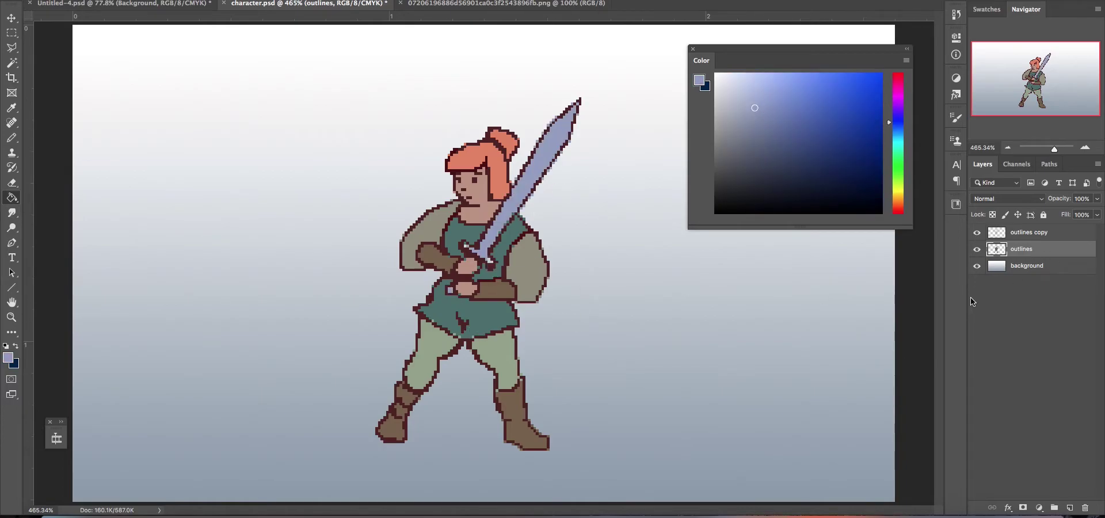
pyautogui.click(1069, 508)
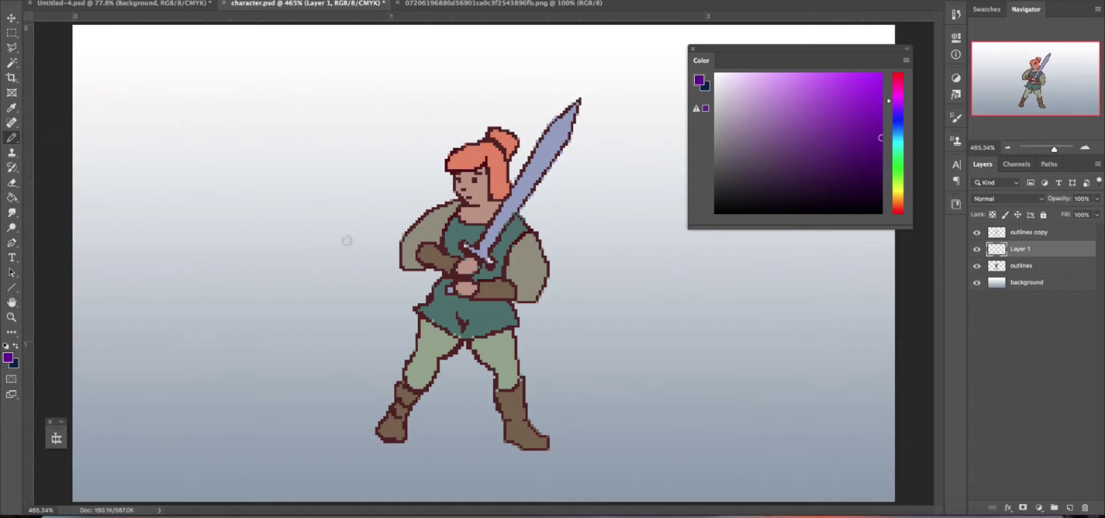
# - Sample the tunic colour, darken it to 2e4a4a and try shading the tunic's right edge with the pencil
pyautogui.click(11, 108)
pyautogui.click(492, 318)
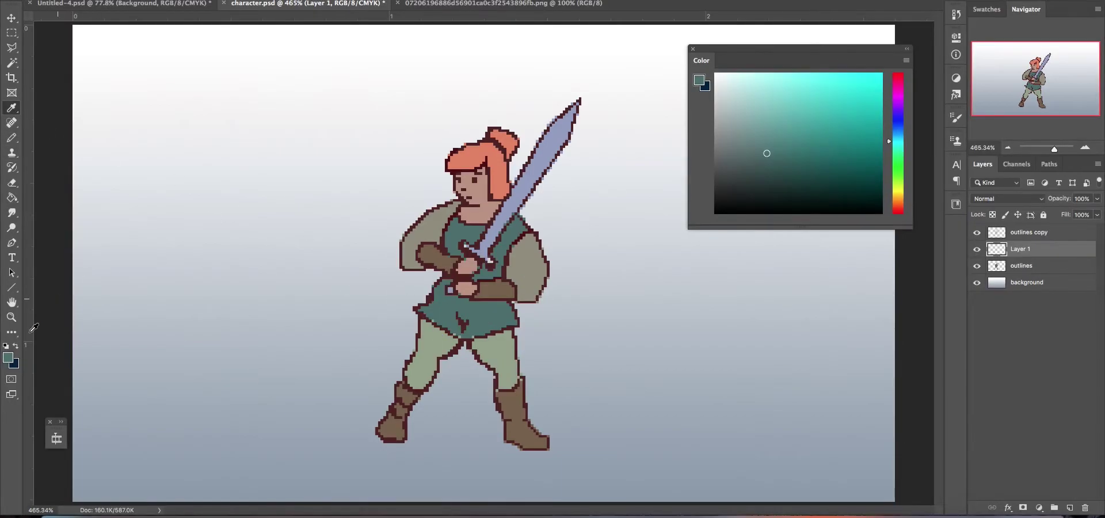
pyautogui.click(9, 358)
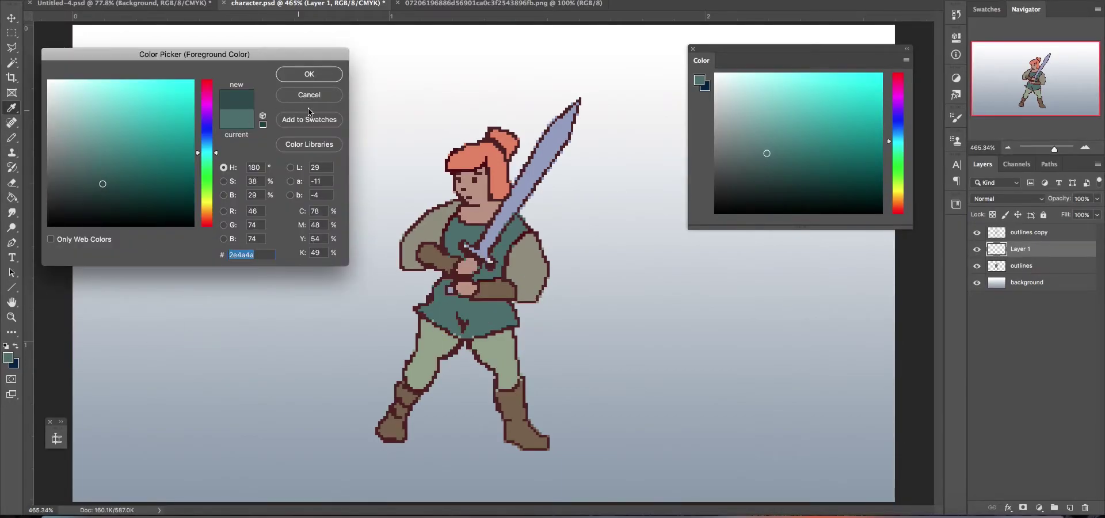
pyautogui.click(315, 76)
pyautogui.press('b')
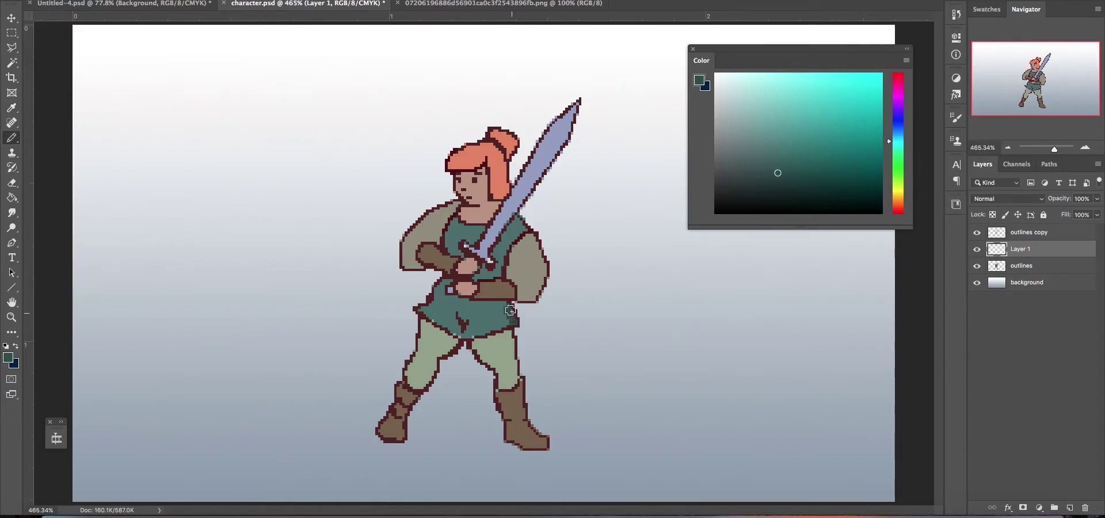
pyautogui.moveTo(509, 306); pyautogui.dragTo(507, 304)
pyautogui.moveTo(525, 228); pyautogui.dragTo(502, 277)
# - Try shading the outer edge of the right-hand sleeve with a darker grey-brown, 716e5d
pyautogui.press('i')
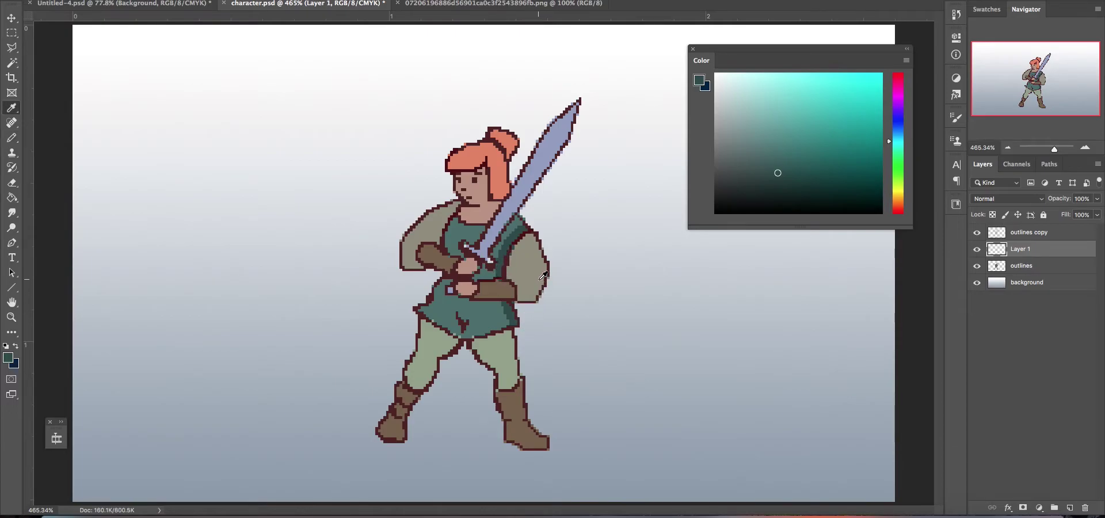
pyautogui.click(158, 255)
pyautogui.click(744, 152)
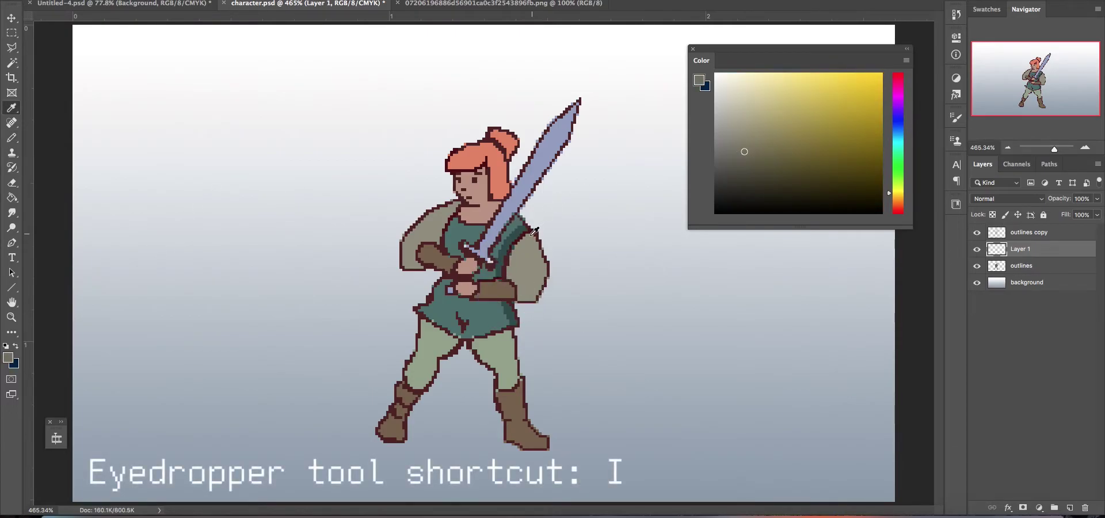
pyautogui.press('b')
pyautogui.moveTo(529, 236); pyautogui.dragTo(538, 300)
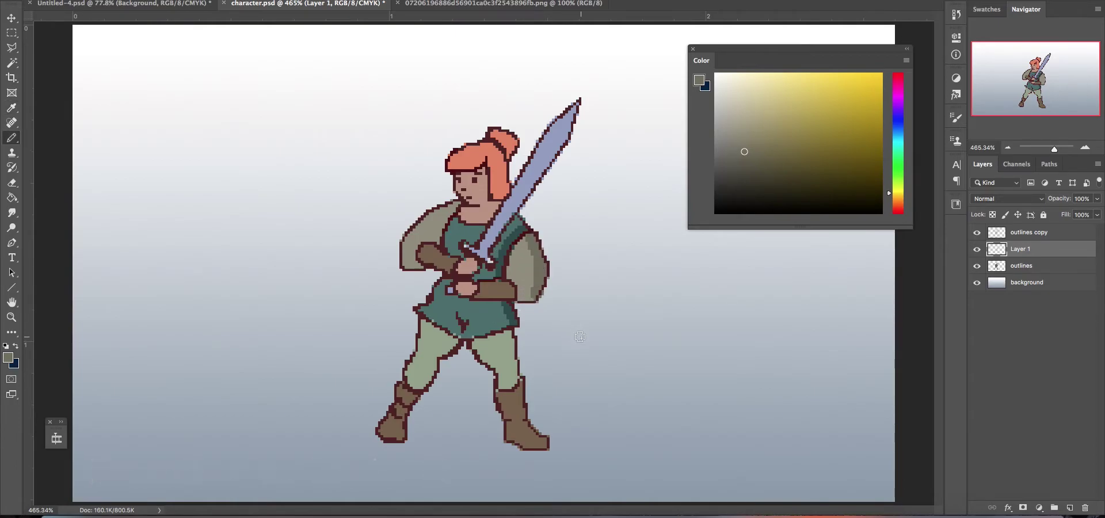
# - Undo the shading strokes on the sleeve and tunic
pyautogui.hotkey('ctrl', 'z')
pyautogui.hotkey('ctrl', 'z')
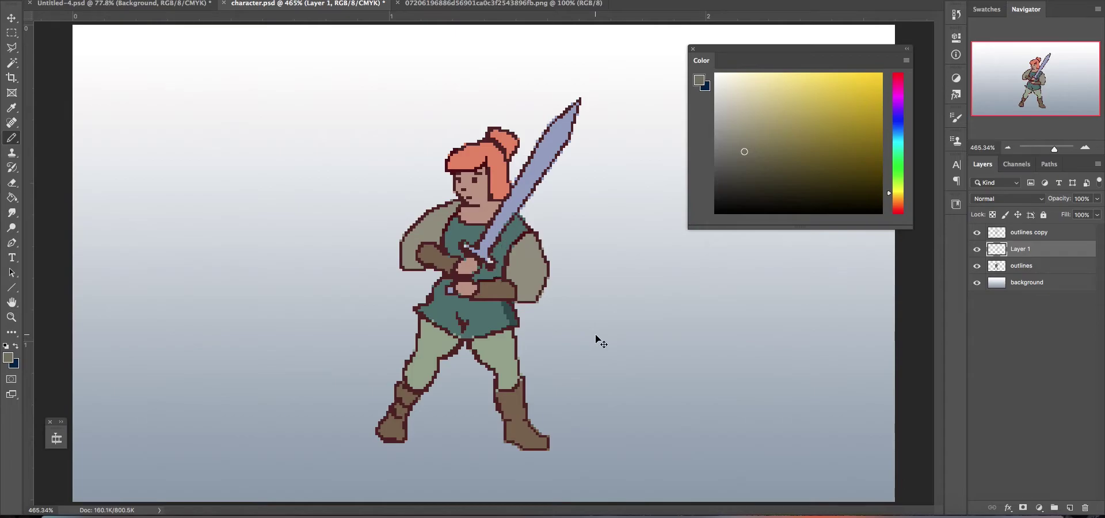
pyautogui.hotkey('ctrl', 'z')
# - Set the foreground colour to the deep purple 570376
pyautogui.click(11, 358)
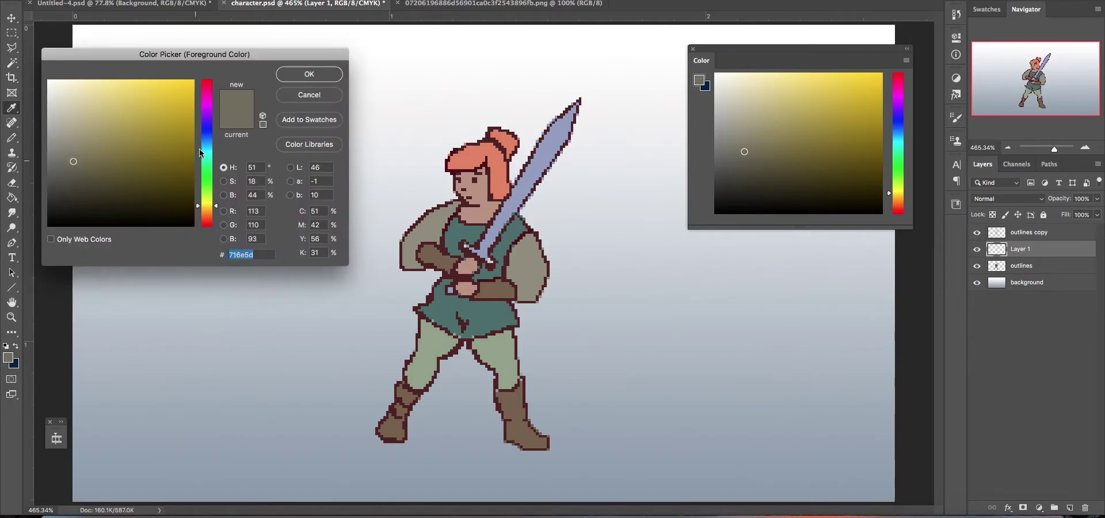
pyautogui.click(206, 126)
pyautogui.moveTo(137, 156); pyautogui.dragTo(163, 153)
pyautogui.click(205, 108)
pyautogui.click(190, 159)
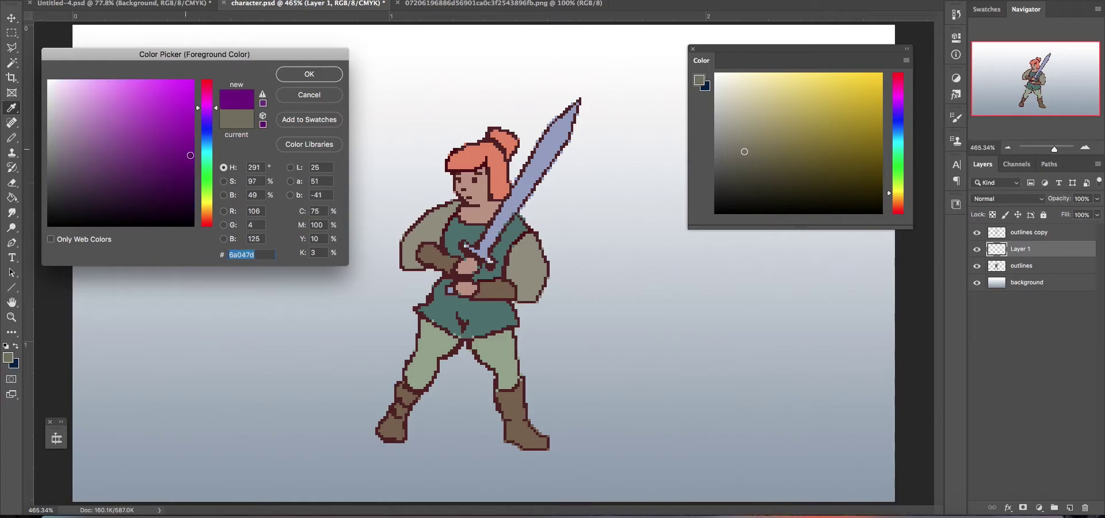
pyautogui.click(197, 113)
pyautogui.click(324, 76)
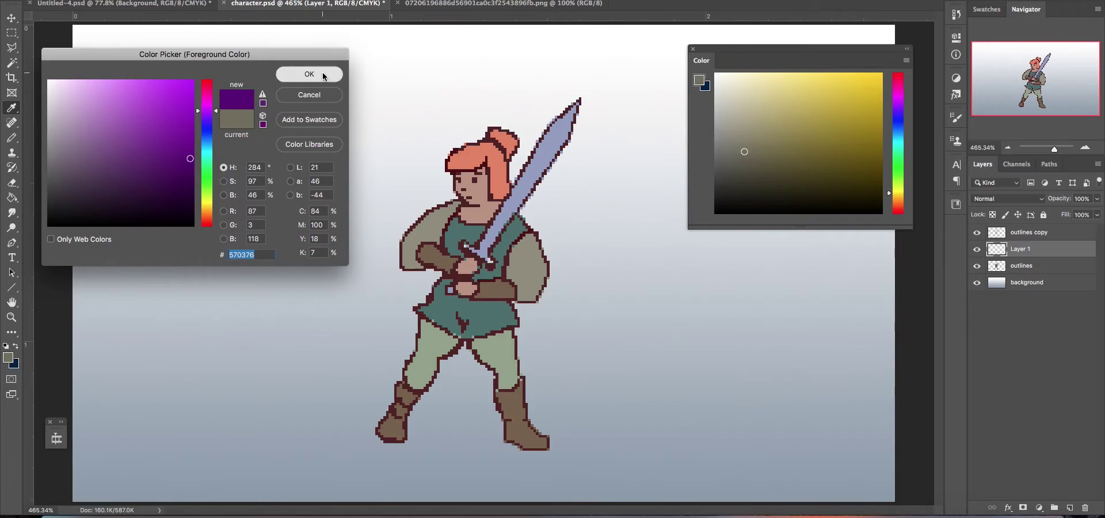
# - Pencil purple shading along the outer edge of the right-hand sleeve and lower the layer's opacity to 23%
pyautogui.press('b')
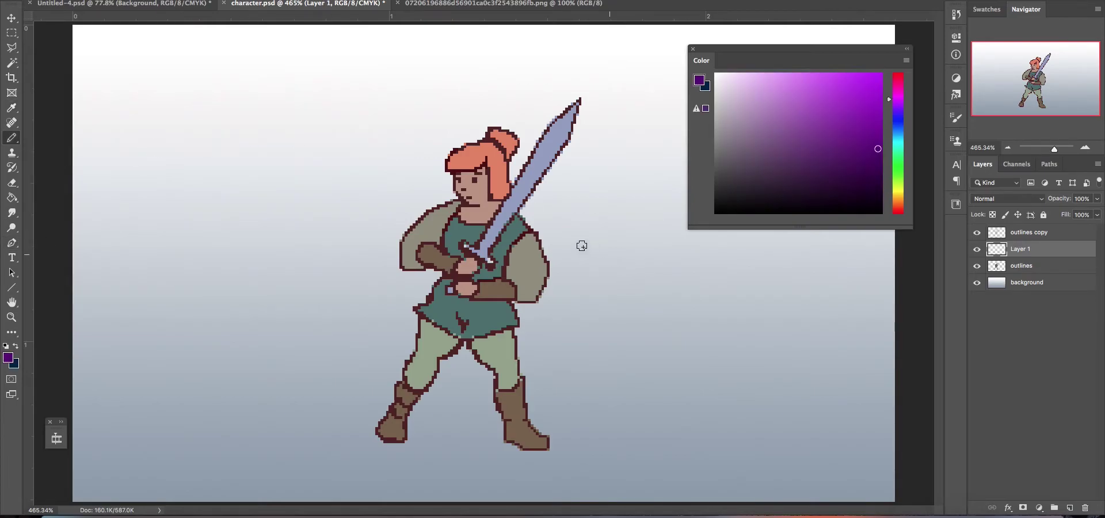
pyautogui.moveTo(528, 237)
pyautogui.mouseDown()
pyautogui.moveTo(544, 266)
pyautogui.moveTo(528, 304)
pyautogui.mouseUp()
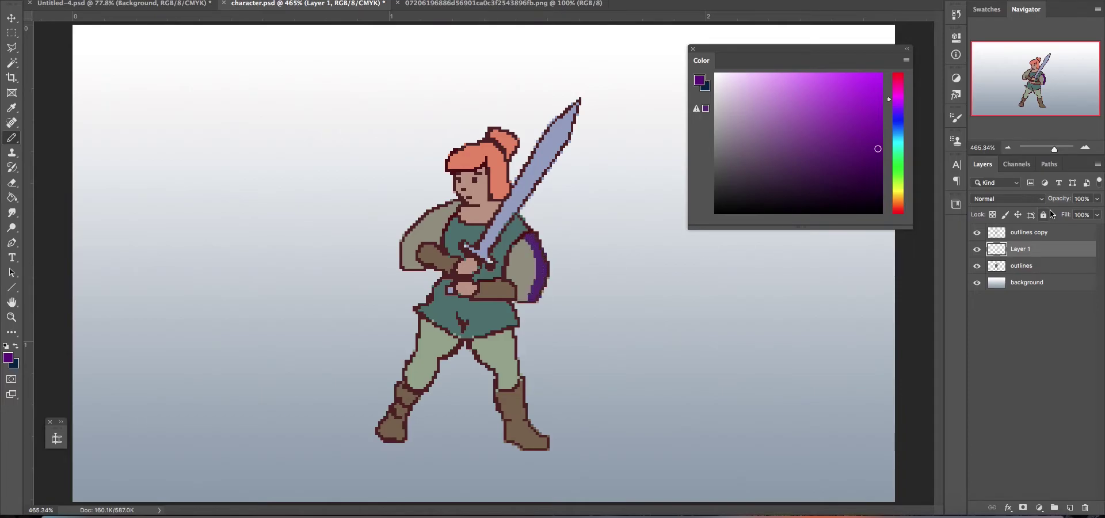
pyautogui.click(1096, 199)
pyautogui.moveTo(1096, 211); pyautogui.dragTo(1058, 214)
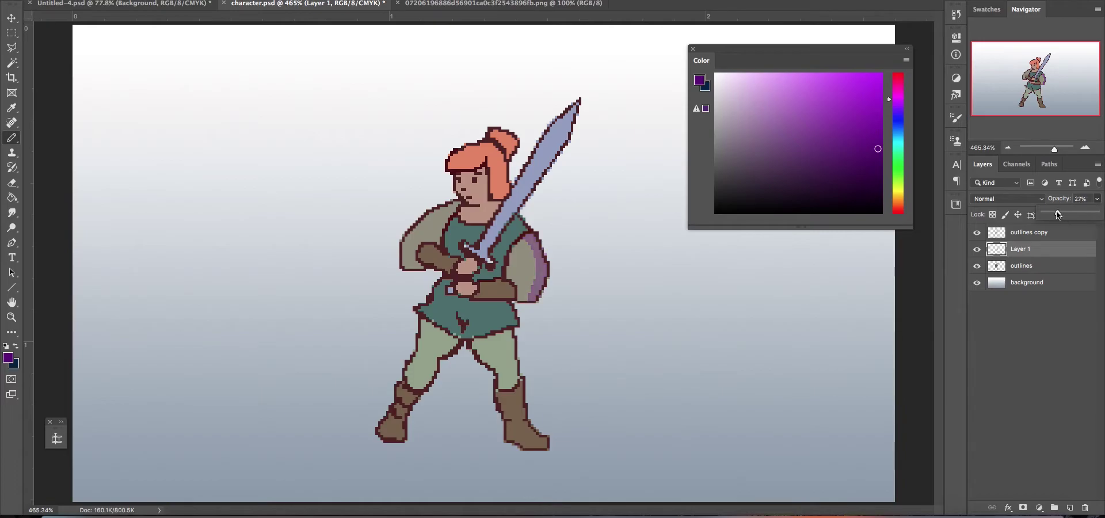
# - Shade the right side of the tunic skirt, leg and boot, and use a smaller pencil to shade the face edge and hair
pyautogui.moveTo(506, 306)
pyautogui.mouseDown()
pyautogui.moveTo(520, 419)
pyautogui.moveTo(543, 444)
pyautogui.mouseUp()
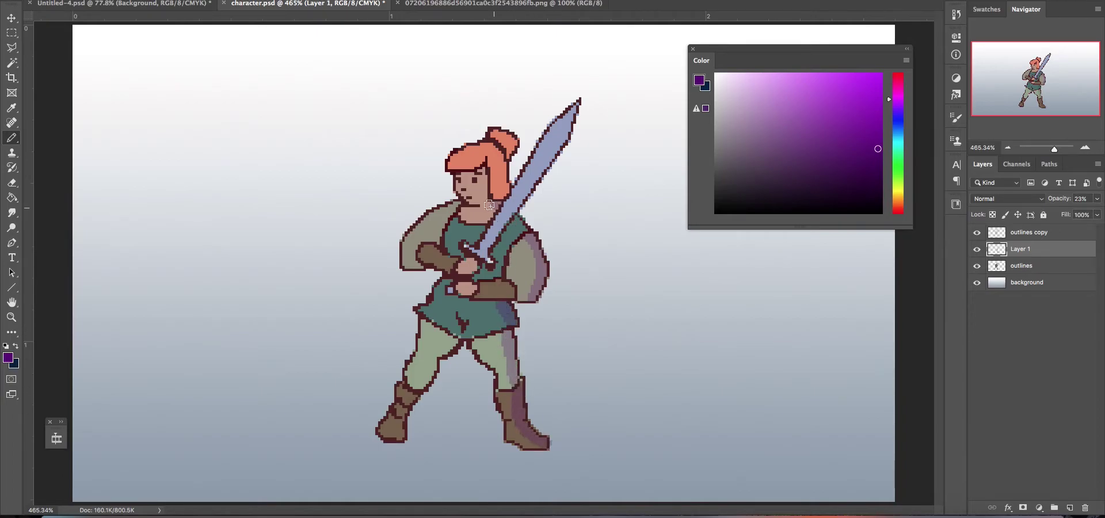
pyautogui.press('[')
pyautogui.press('[')
pyautogui.moveTo(485, 200)
pyautogui.mouseDown()
pyautogui.moveTo(485, 173)
pyautogui.moveTo(483, 205)
pyautogui.mouseUp()
pyautogui.moveTo(500, 154)
pyautogui.mouseDown()
pyautogui.moveTo(507, 194)
pyautogui.moveTo(490, 145)
pyautogui.mouseUp()
pyautogui.moveTo(514, 138); pyautogui.dragTo(508, 153)
# - Add purple shading to the left sleeve, forearms, hands, sword blade, neck, tunic, trousers and boots
pyautogui.moveTo(452, 210); pyautogui.dragTo(437, 241)
pyautogui.moveTo(432, 248)
pyautogui.mouseDown()
pyautogui.moveTo(458, 259)
pyautogui.moveTo(468, 294)
pyautogui.mouseUp()
pyautogui.moveTo(574, 110); pyautogui.dragTo(489, 242)
pyautogui.moveTo(415, 394); pyautogui.dragTo(399, 438)
pyautogui.moveTo(455, 341)
pyautogui.mouseDown()
pyautogui.moveTo(420, 388)
pyautogui.moveTo(428, 323)
pyautogui.moveTo(502, 335)
pyautogui.mouseUp()
pyautogui.moveTo(450, 212); pyautogui.dragTo(433, 242)
pyautogui.moveTo(496, 302); pyautogui.dragTo(459, 296)
pyautogui.moveTo(485, 266); pyautogui.dragTo(476, 276)
pyautogui.moveTo(512, 229); pyautogui.dragTo(500, 242)
pyautogui.moveTo(487, 223); pyautogui.dragTo(483, 229)
pyautogui.moveTo(512, 294); pyautogui.dragTo(473, 293)
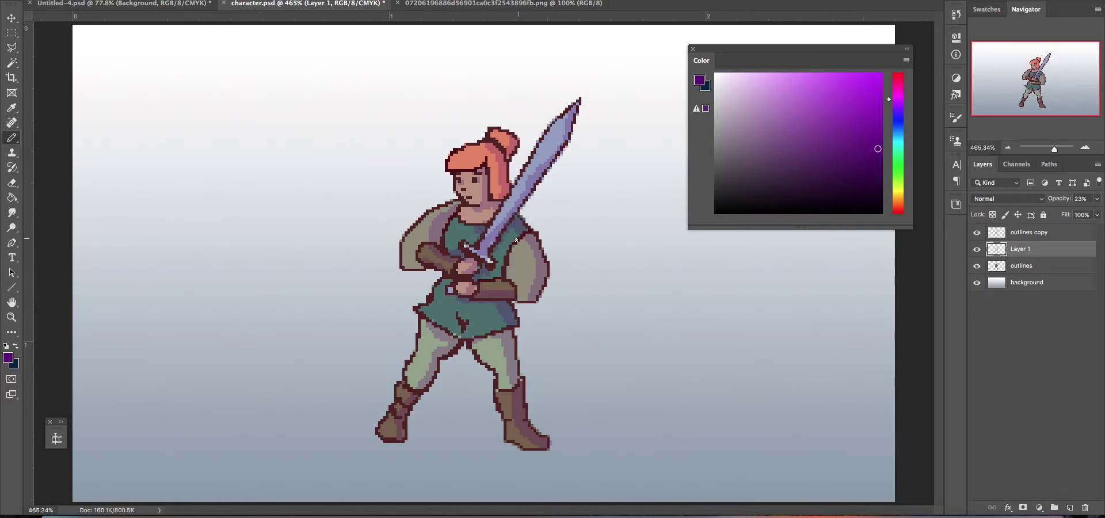
pyautogui.moveTo(509, 441); pyautogui.dragTo(532, 449)
pyautogui.moveTo(393, 438); pyautogui.dragTo(382, 432)
pyautogui.moveTo(501, 327); pyautogui.dragTo(459, 336)
# - Rename the shading layer "shade" and add a new layer above it named "highlights"
pyautogui.write('shade')
pyautogui.press('Return')
pyautogui.click(1069, 507)
pyautogui.doubleClick(1021, 249)
pyautogui.write('highlights')
pyautogui.press('Return')
# - Choose a pale cream-orange, paint a highlight on the fringe and set the highlights layer's opacity to 27%
pyautogui.click(898, 199)
pyautogui.click(759, 75)
pyautogui.moveTo(479, 148); pyautogui.dragTo(451, 160)
pyautogui.click(1097, 199)
pyautogui.moveTo(1097, 213); pyautogui.dragTo(1059, 213)
# - Paint cream highlights on the hair bun, sleeves, forearm, trousers, boots and sword blade
pyautogui.moveTo(490, 138); pyautogui.dragTo(499, 132)
pyautogui.moveTo(449, 207)
pyautogui.mouseDown()
pyautogui.moveTo(407, 239)
pyautogui.moveTo(405, 262)
pyautogui.mouseUp()
pyautogui.moveTo(521, 244); pyautogui.dragTo(508, 277)
pyautogui.moveTo(429, 247); pyautogui.dragTo(407, 376)
pyautogui.moveTo(475, 346); pyautogui.dragTo(499, 378)
pyautogui.moveTo(398, 387); pyautogui.dragTo(382, 427)
pyautogui.moveTo(497, 392); pyautogui.dragTo(504, 418)
pyautogui.moveTo(568, 114)
pyautogui.mouseDown()
pyautogui.moveTo(489, 233)
pyautogui.moveTo(477, 220)
pyautogui.moveTo(445, 246)
pyautogui.mouseUp()
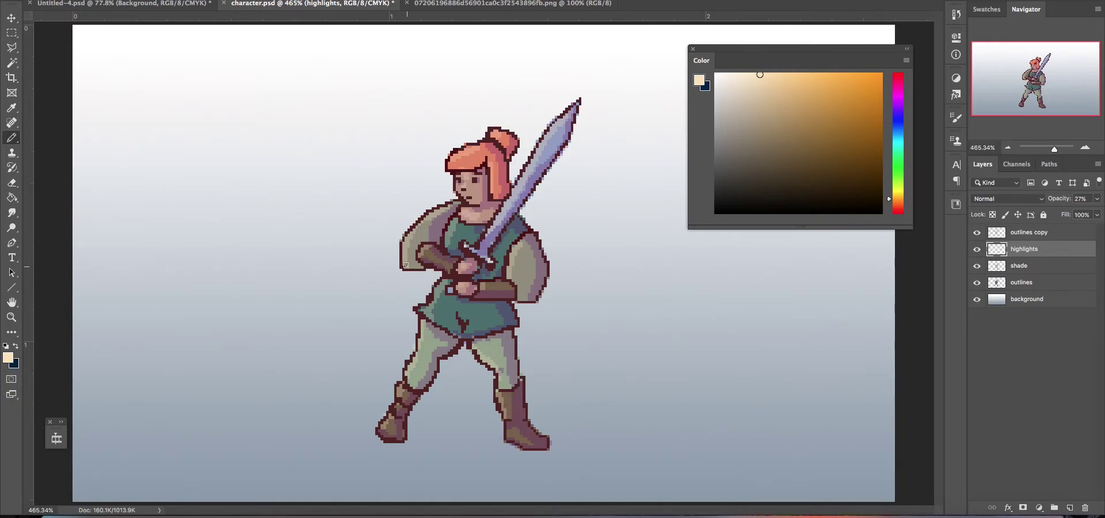
pyautogui.click(12, 317)
pyautogui.moveTo(257, 310); pyautogui.dragTo(255, 310)
pyautogui.click(9, 357)
pyautogui.click(306, 97)
# - Add a new layer above the highlights layer, sample the face's skin colour and switch to the pencil
pyautogui.click(1070, 508)
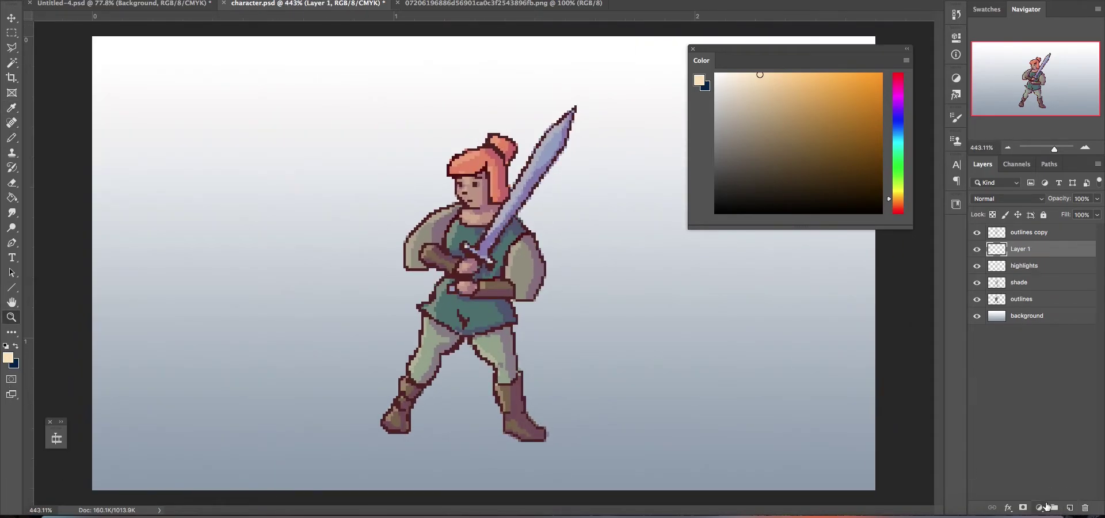
pyautogui.click(8, 357)
pyautogui.click(319, 101)
pyautogui.click(477, 192)
pyautogui.click(11, 138)
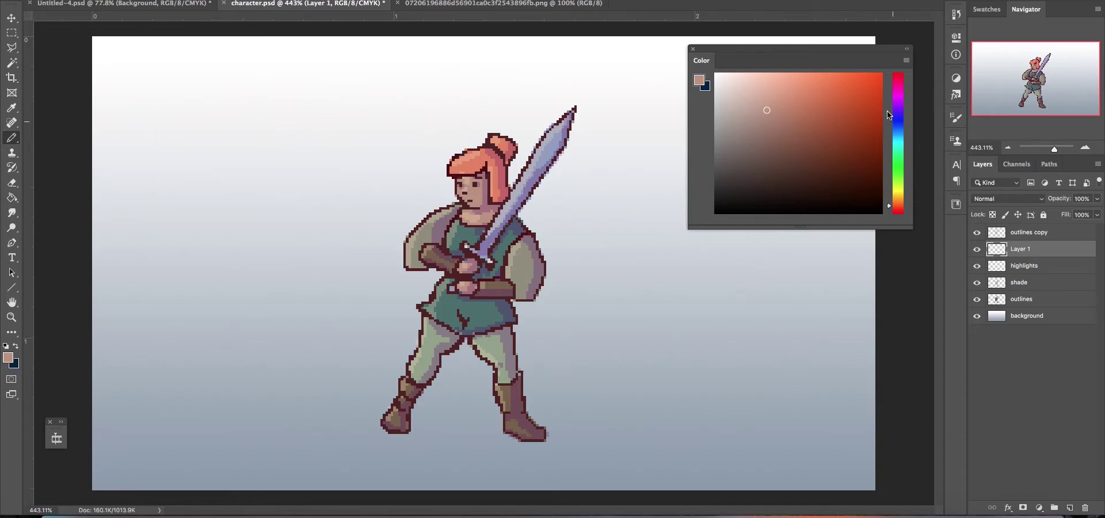
# - Choose a coral red, add blush to the face and hand, and set the blush layer's opacity to 53%
pyautogui.click(782, 122)
pyautogui.click(888, 211)
pyautogui.click(802, 88)
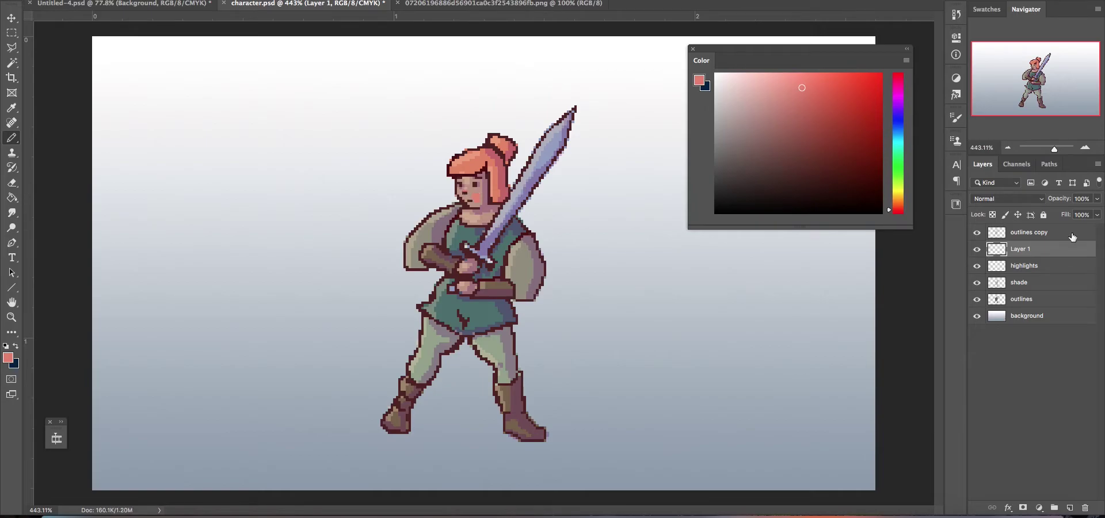
pyautogui.moveTo(1098, 198); pyautogui.dragTo(1074, 214)
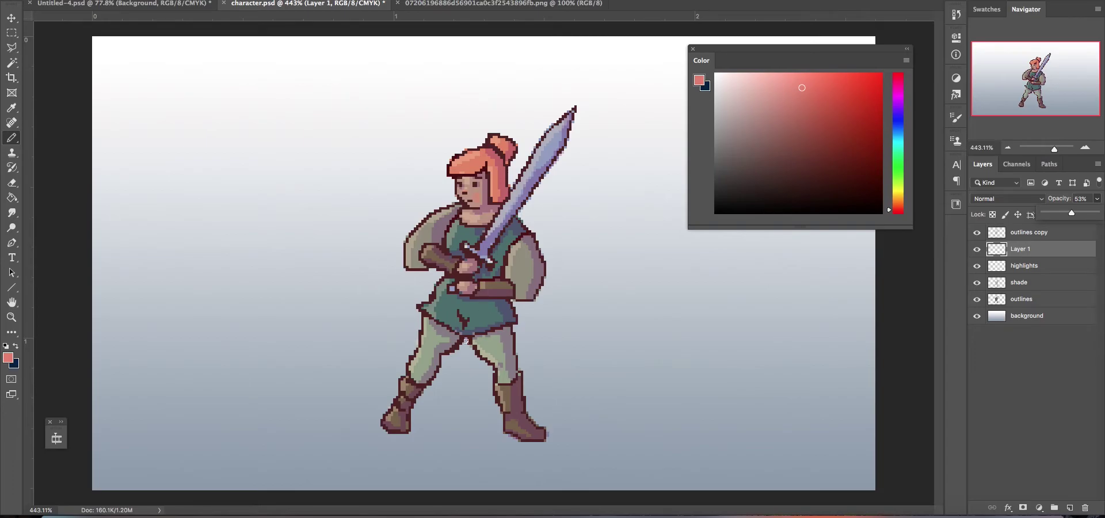
pyautogui.click(471, 292)
# - Change the drawing colour to white, followed by a muted dark green
pyautogui.moveTo(728, 80); pyautogui.dragTo(714, 72)
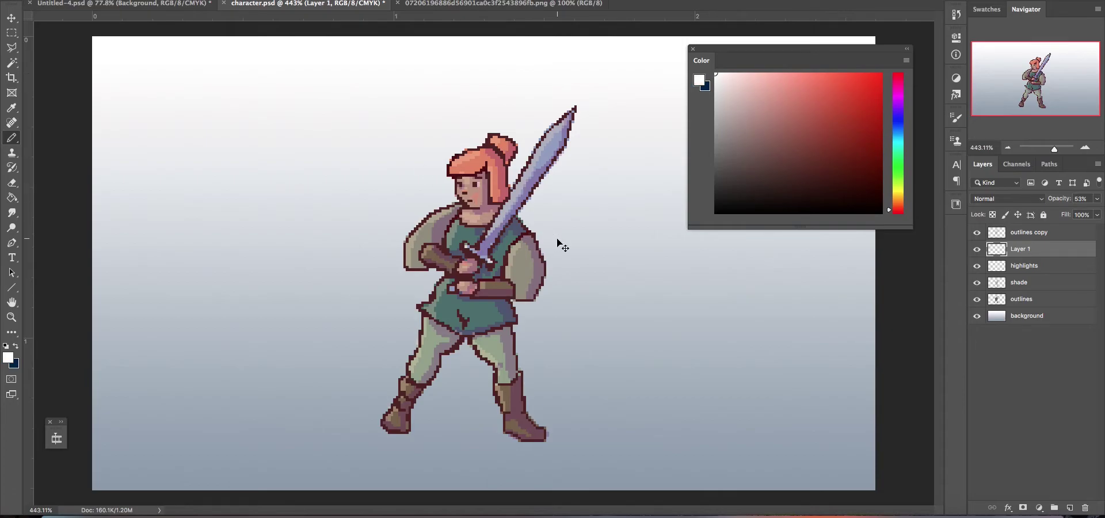
pyautogui.click(902, 127)
pyautogui.click(900, 165)
pyautogui.click(761, 124)
pyautogui.click(772, 165)
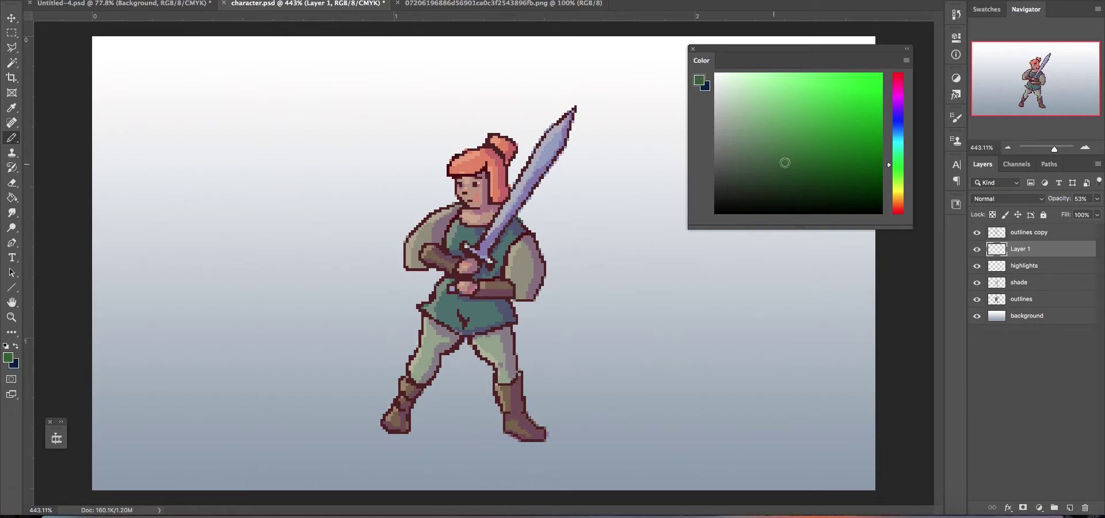
# - Add a new layer at the top of the stack and set the pencil's drawing colour to a deep purple
pyautogui.click(1069, 508)
pyautogui.click(759, 95)
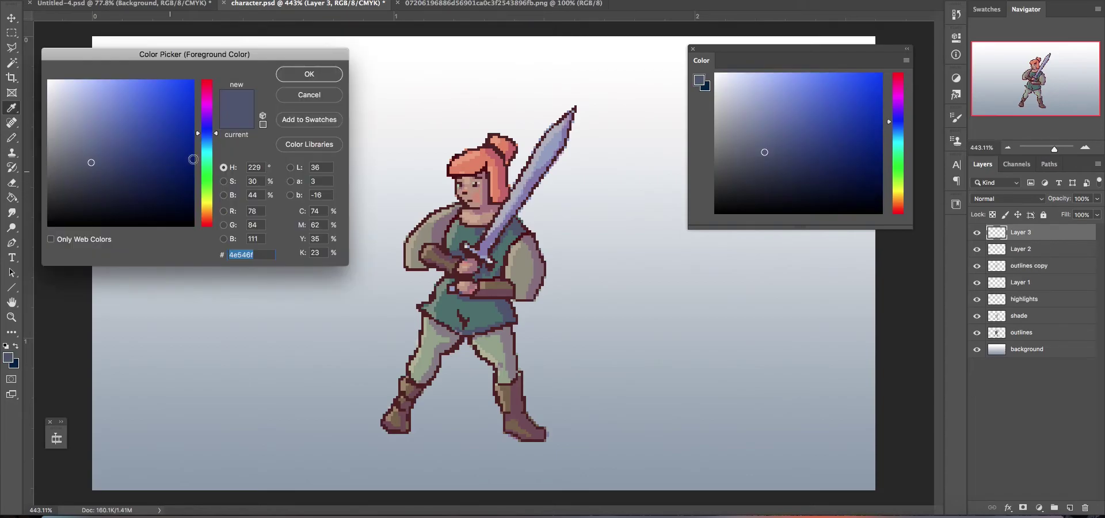
pyautogui.click(205, 107)
pyautogui.click(190, 178)
pyautogui.click(308, 73)
pyautogui.press('b')
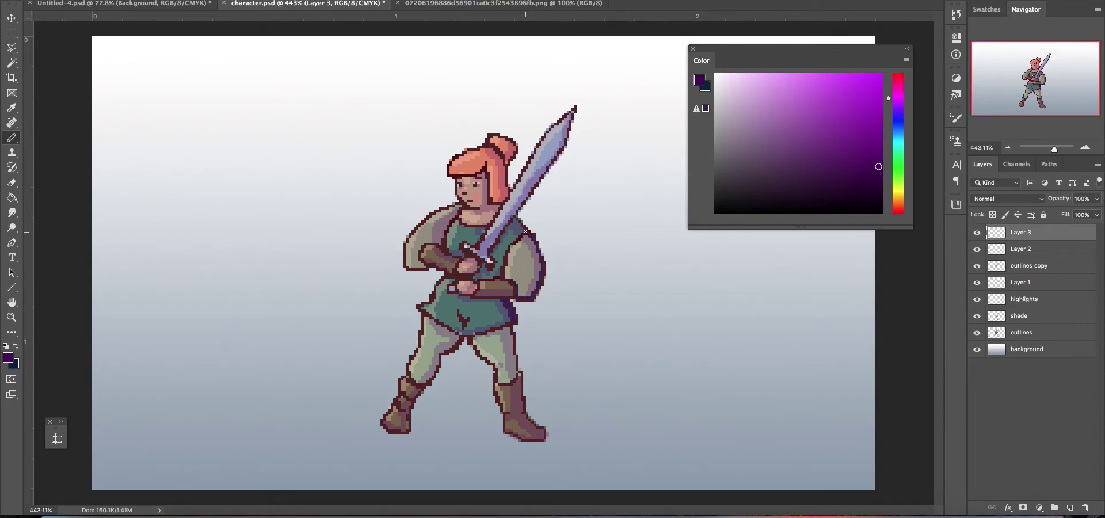
# - Paint deep purple shadows on the tunic, trousers and boot, and set the shadow layer's opacity to 39%
pyautogui.moveTo(505, 325); pyautogui.dragTo(514, 366)
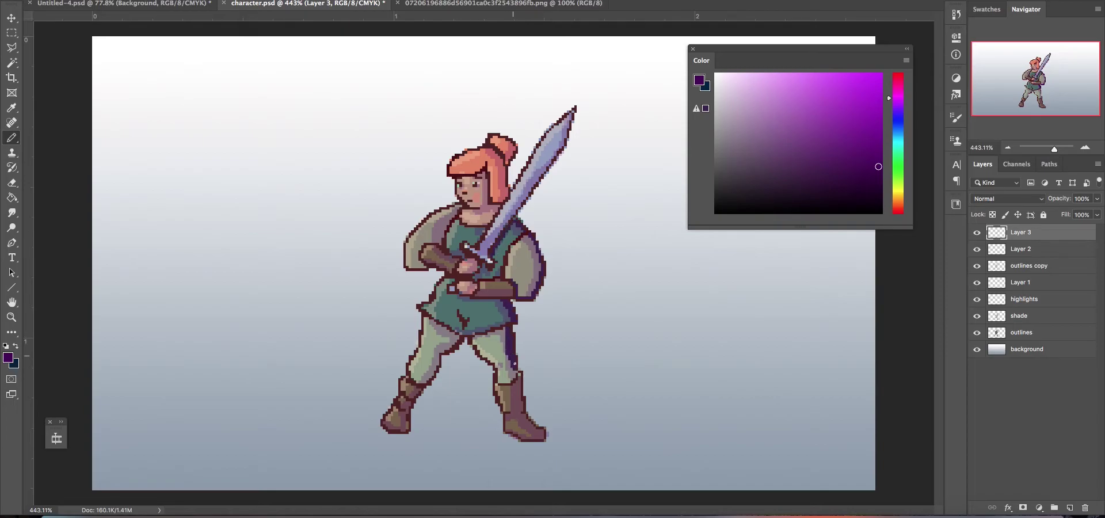
pyautogui.moveTo(520, 377); pyautogui.dragTo(522, 397)
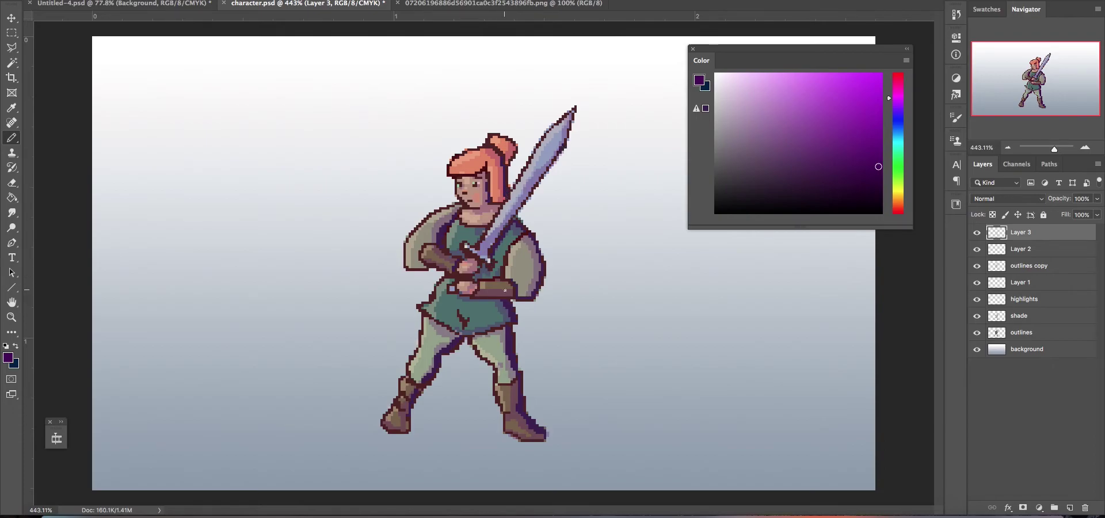
pyautogui.moveTo(511, 241); pyautogui.dragTo(500, 265)
pyautogui.click(1097, 199)
pyautogui.moveTo(1098, 213); pyautogui.dragTo(1065, 214)
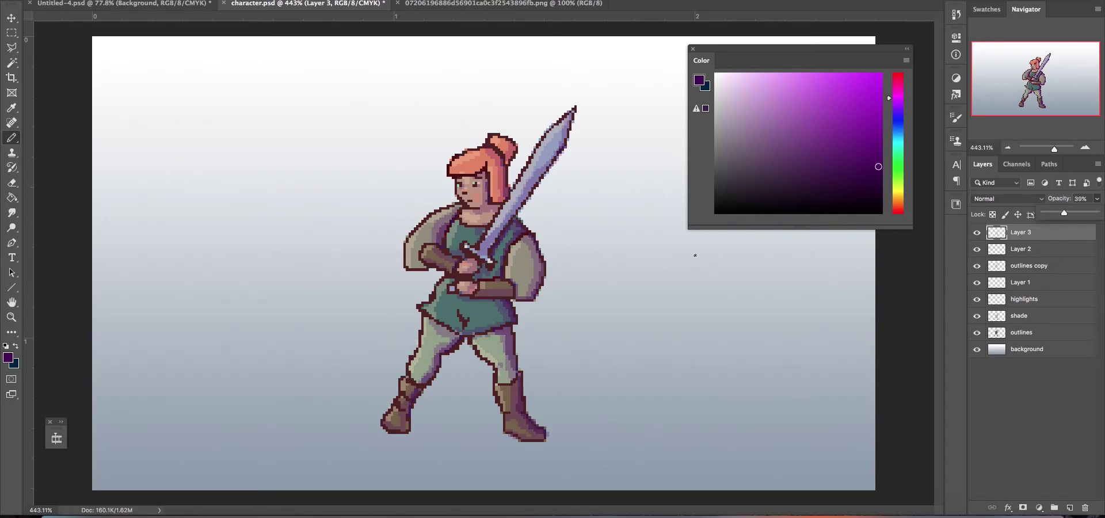
# - Change the drawing colour to white and add a new layer directly above the outlines copy layer
pyautogui.click(9, 358)
pyautogui.click(53, 91)
pyautogui.click(207, 204)
pyautogui.click(53, 80)
pyautogui.click(292, 75)
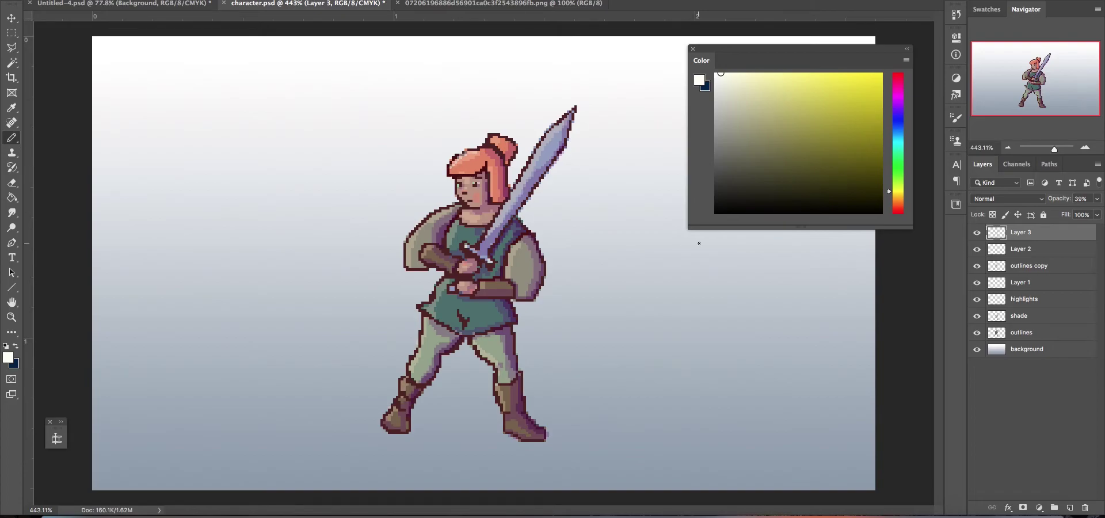
pyautogui.click(1069, 507)
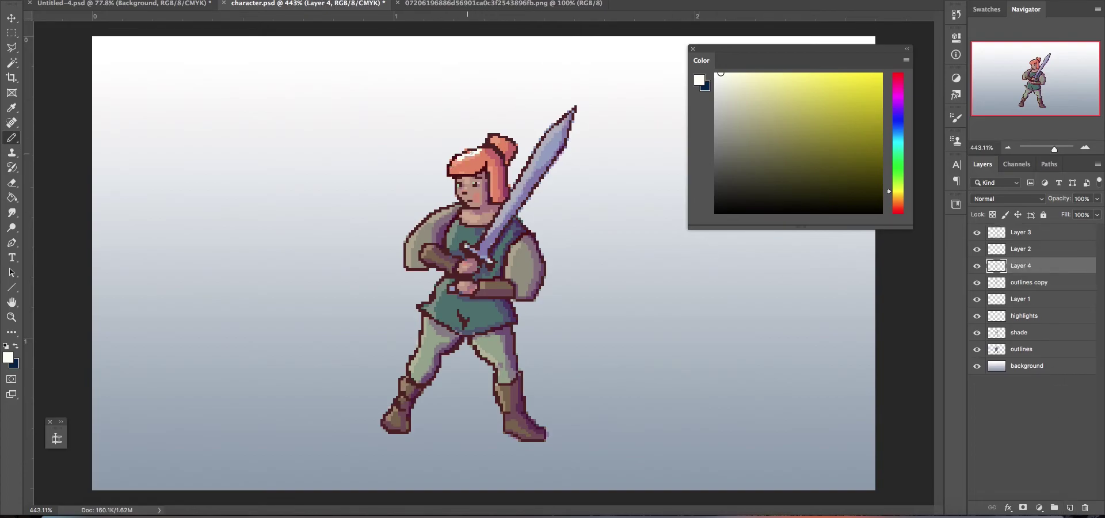
# - Choose a pale yellow for edge highlights on the hair, sleeve, tunic and sword, and set the layer's opacity to 63%
pyautogui.click(763, 74)
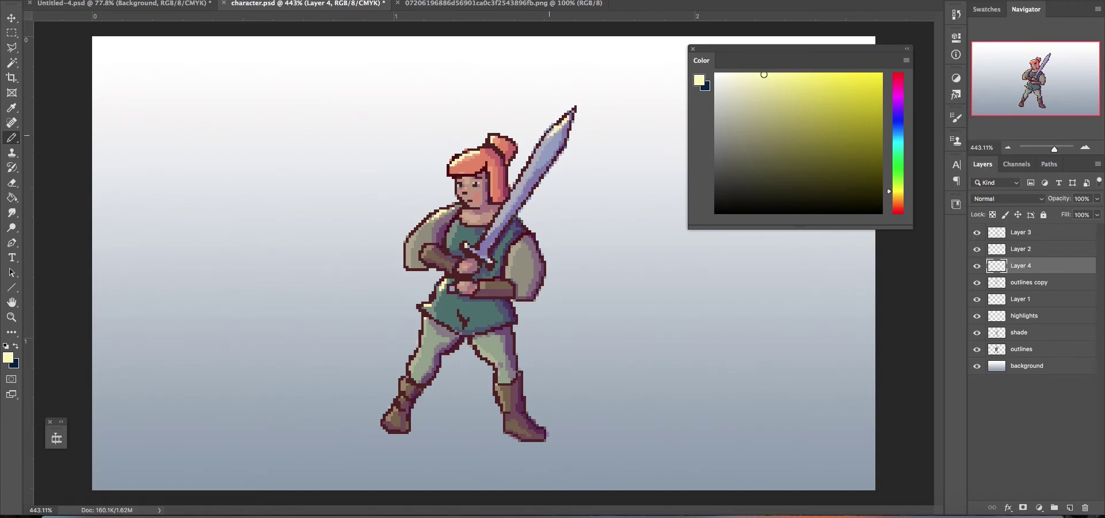
pyautogui.click(1096, 198)
pyautogui.moveTo(1077, 210); pyautogui.dragTo(1073, 211)
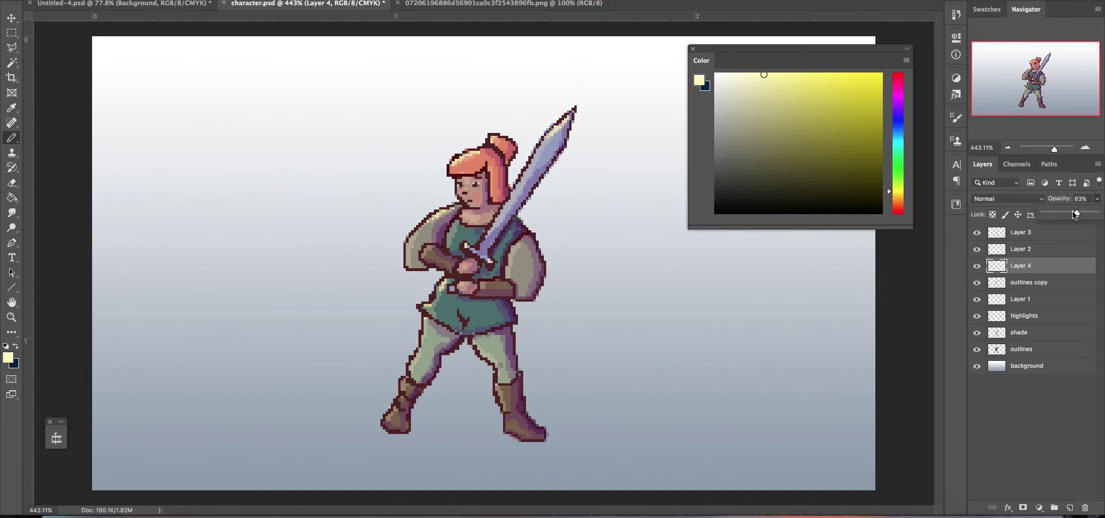
# - Erase the stray pixels around the outline of the trouser legs and boots
pyautogui.press('z')
pyautogui.moveTo(426, 305); pyautogui.dragTo(405, 307)
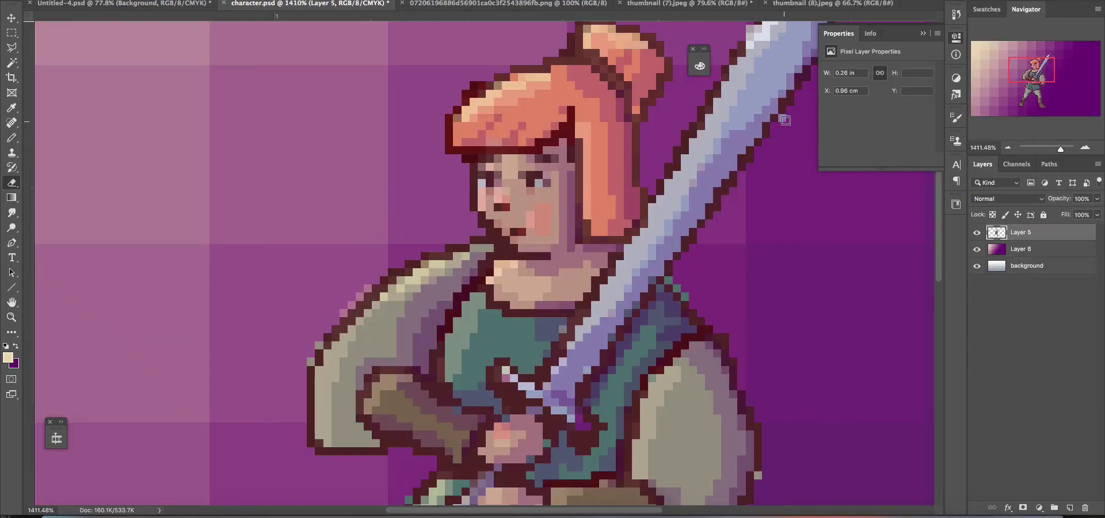
pyautogui.scroll(-2, 760, 353)
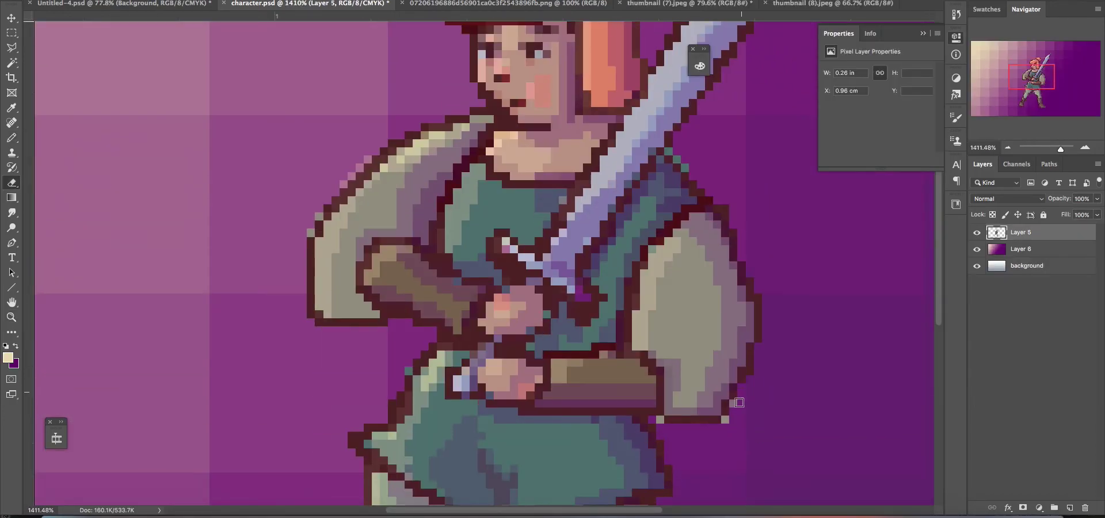
pyautogui.scroll(-5, 374, 423)
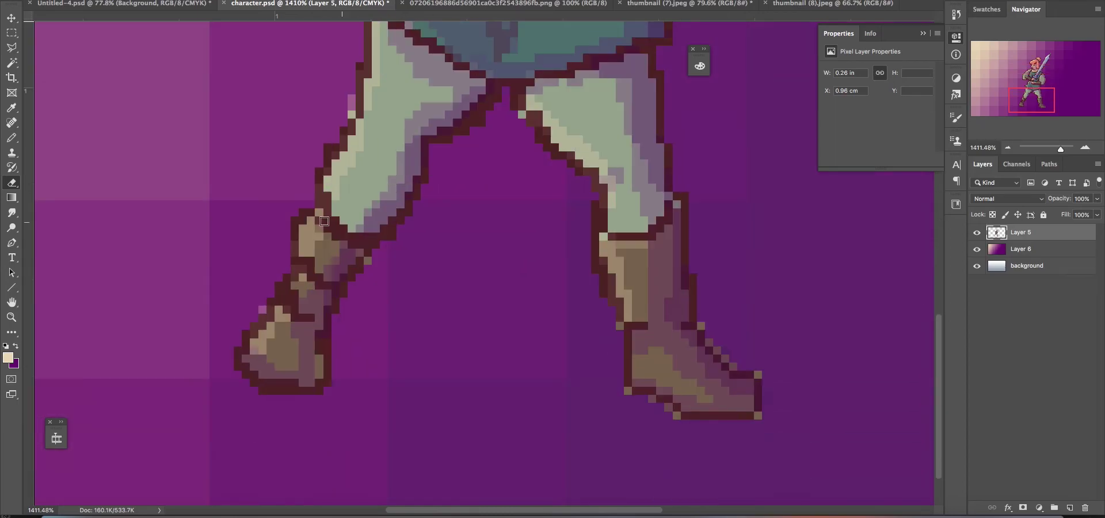
pyautogui.moveTo(350, 113); pyautogui.dragTo(351, 99)
pyautogui.click(368, 261)
pyautogui.click(757, 373)
pyautogui.click(758, 416)
pyautogui.click(735, 364)
pyautogui.click(709, 341)
pyautogui.click(702, 324)
pyautogui.click(718, 350)
pyautogui.scroll(5, 525, 276)
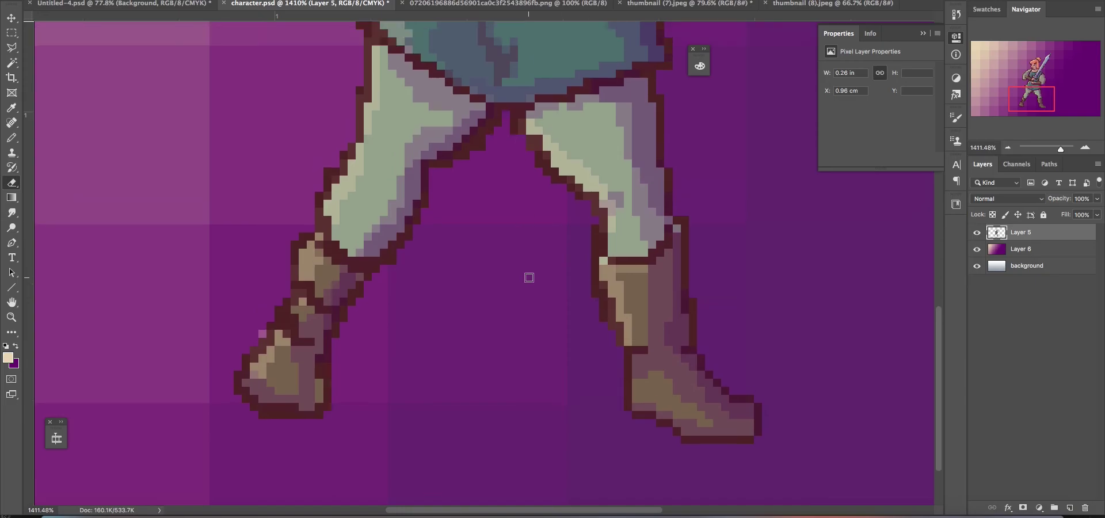
# - Sample the sword's lavender near the hilt and fill the gap pixels beneath the crossguard with the pencil
pyautogui.scroll(5, 398, 177)
pyautogui.press('i')
pyautogui.click(558, 399)
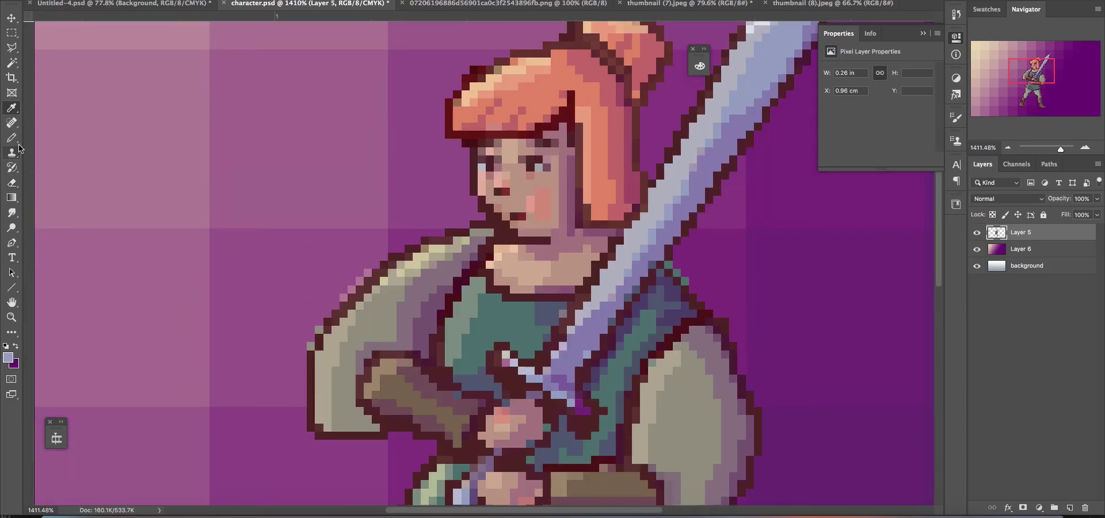
pyautogui.press('b')
pyautogui.click(582, 411)
pyautogui.click(582, 410)
# - Sample colours from the upper sword blade and retouch a pixel near the sword's tip
pyautogui.scroll(5, 549, 360)
pyautogui.keyDown('alt'); pyautogui.click(758, 249); pyautogui.keyUp('alt')
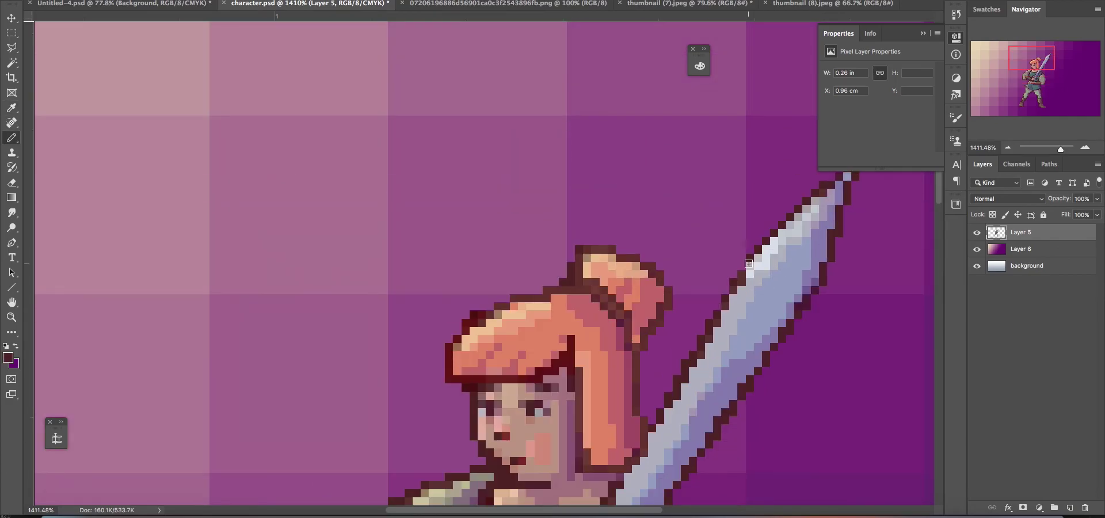
pyautogui.keyDown('alt'); pyautogui.click(832, 197); pyautogui.keyUp('alt')
pyautogui.click(823, 193)
# - Sample the tunic's slate-blue shade, retouch a pixel on the tunic beside the blade, and switch to the eraser
pyautogui.click(11, 317)
pyautogui.moveTo(377, 265); pyautogui.dragTo(219, 266)
pyautogui.moveTo(463, 255); pyautogui.dragTo(506, 255)
pyautogui.keyDown('alt'); pyautogui.click(490, 231); pyautogui.keyUp('alt')
pyautogui.click(496, 228)
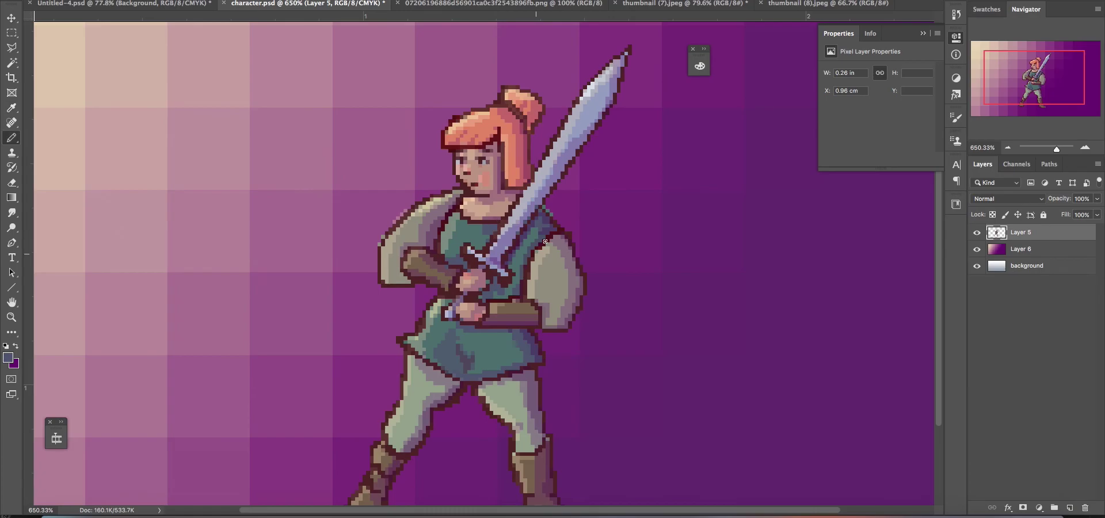
pyautogui.press('e')
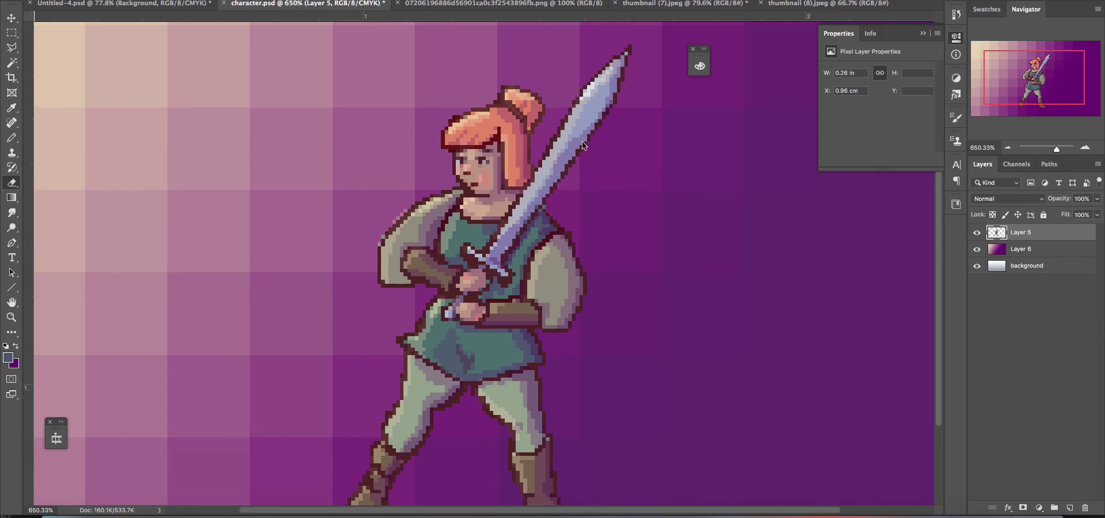